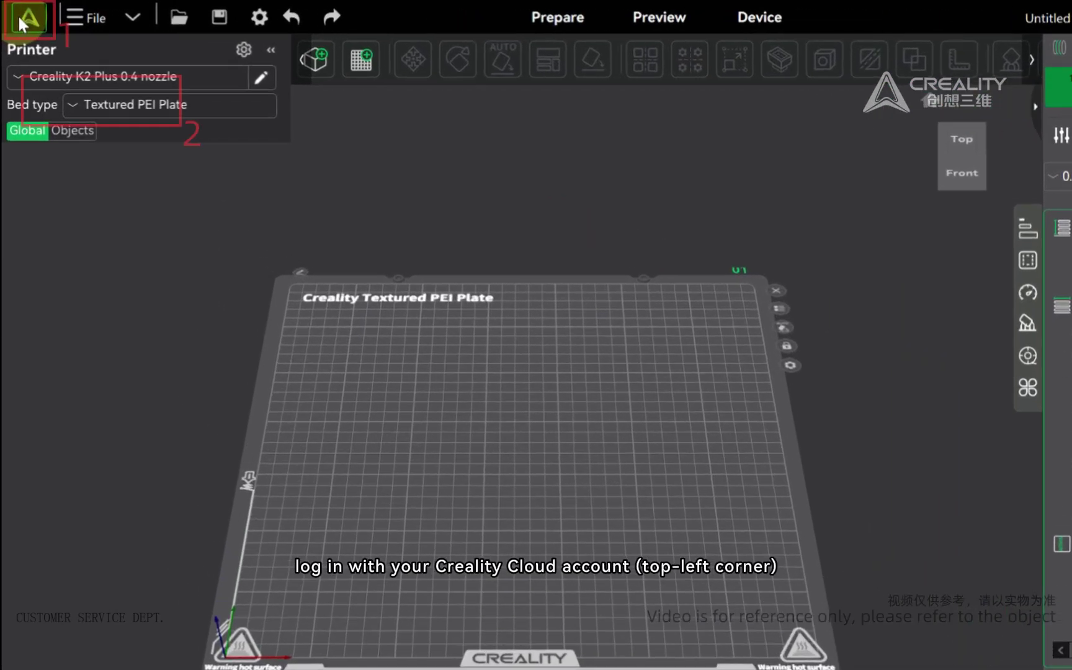
Sign in to the Creality cloud account and go to the Device page
left_click(18, 16)
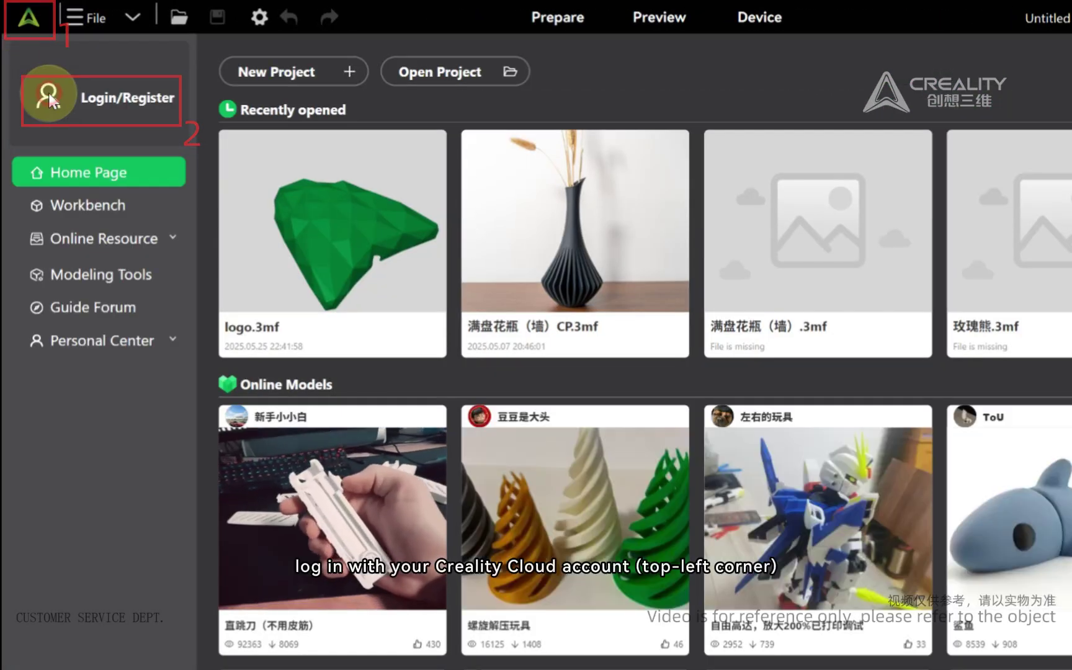
left_click(48, 95)
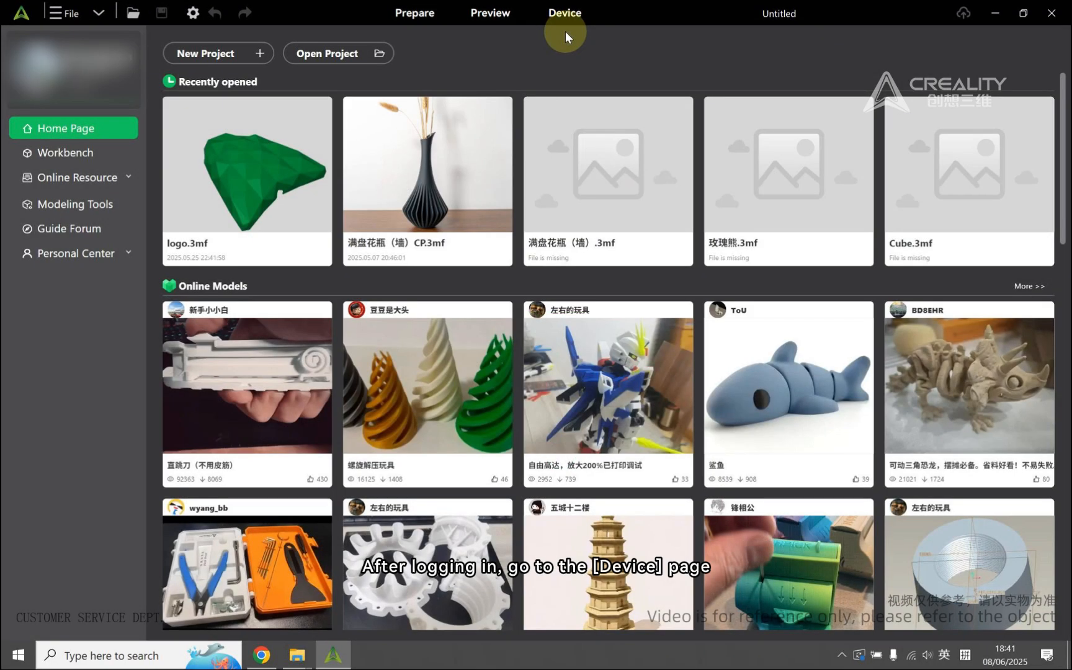
left_click(562, 13)
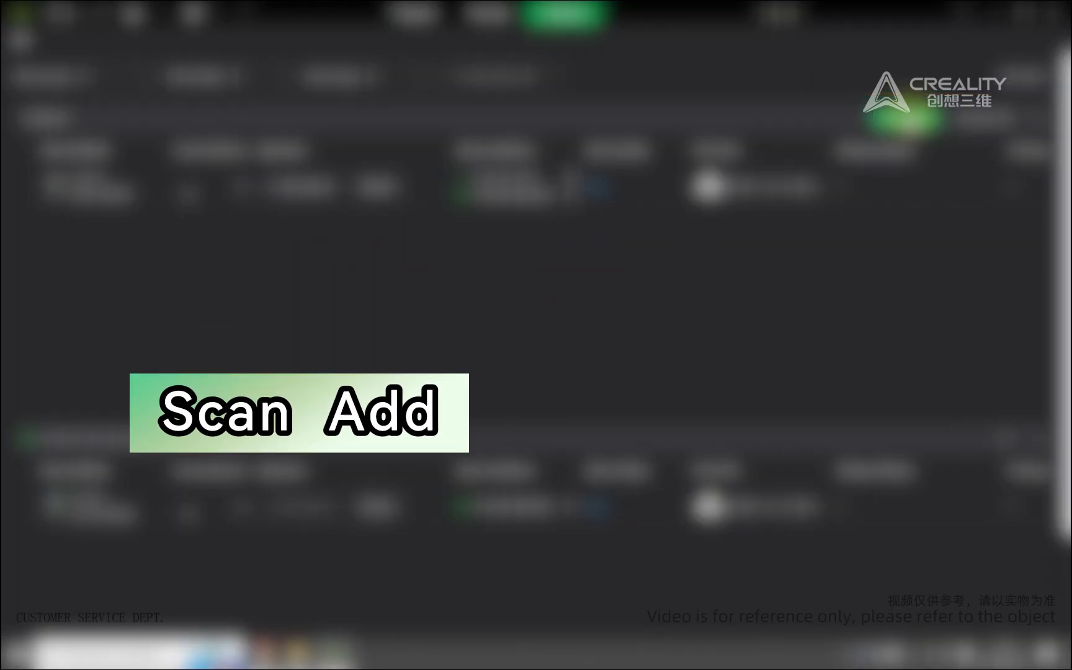
Scan the network and bind the detected Creality Hi at 172.23.213.152
left_click(910, 119)
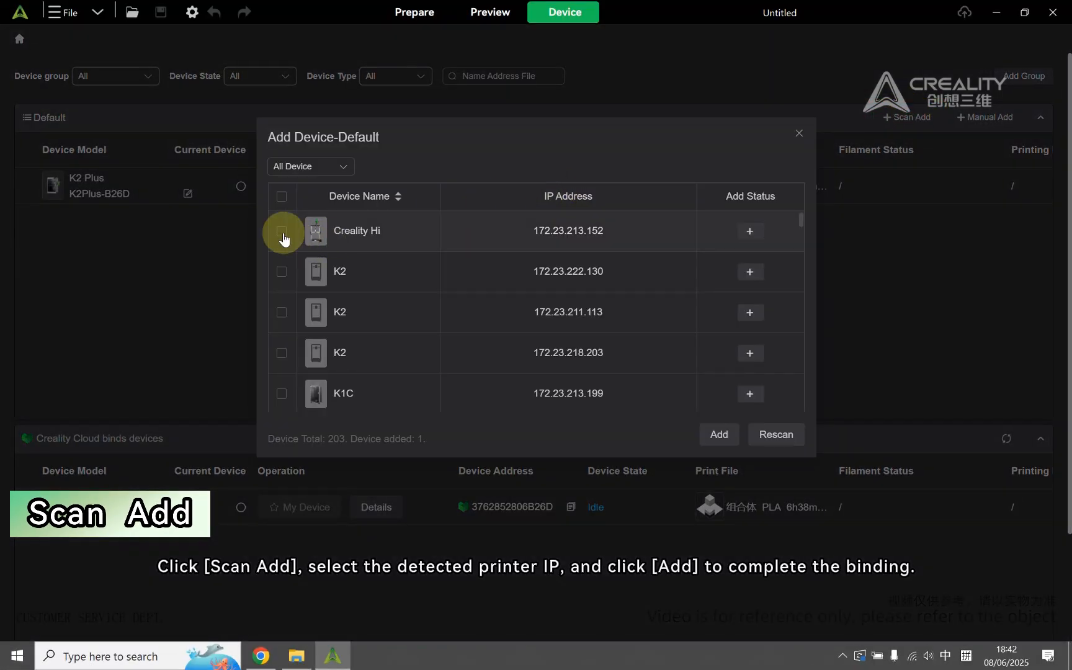
left_click(718, 434)
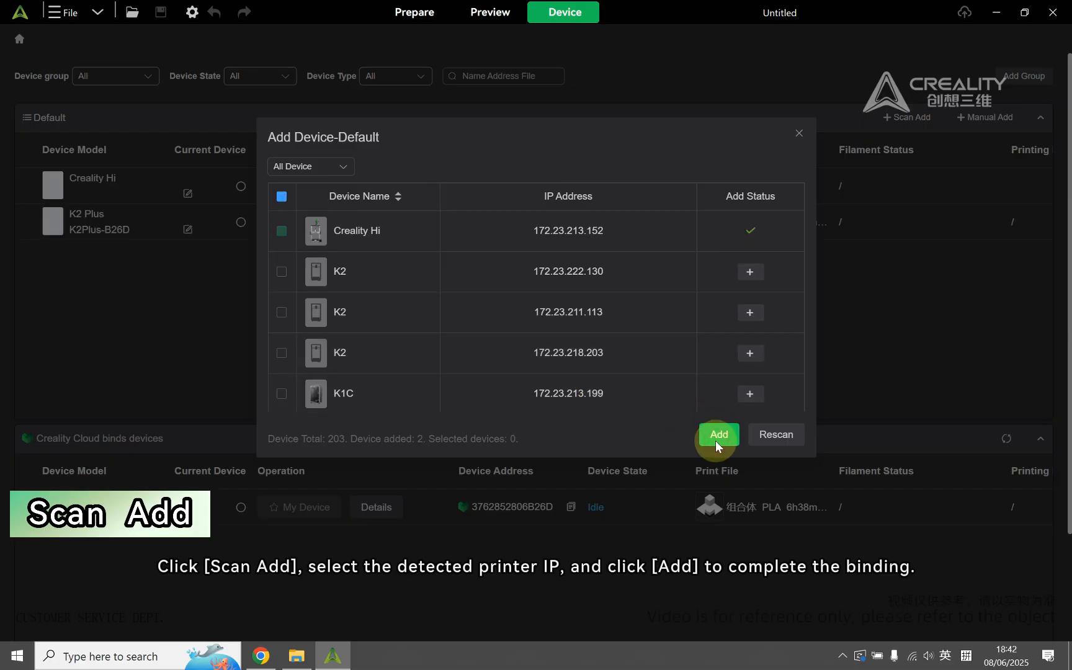
left_click(799, 133)
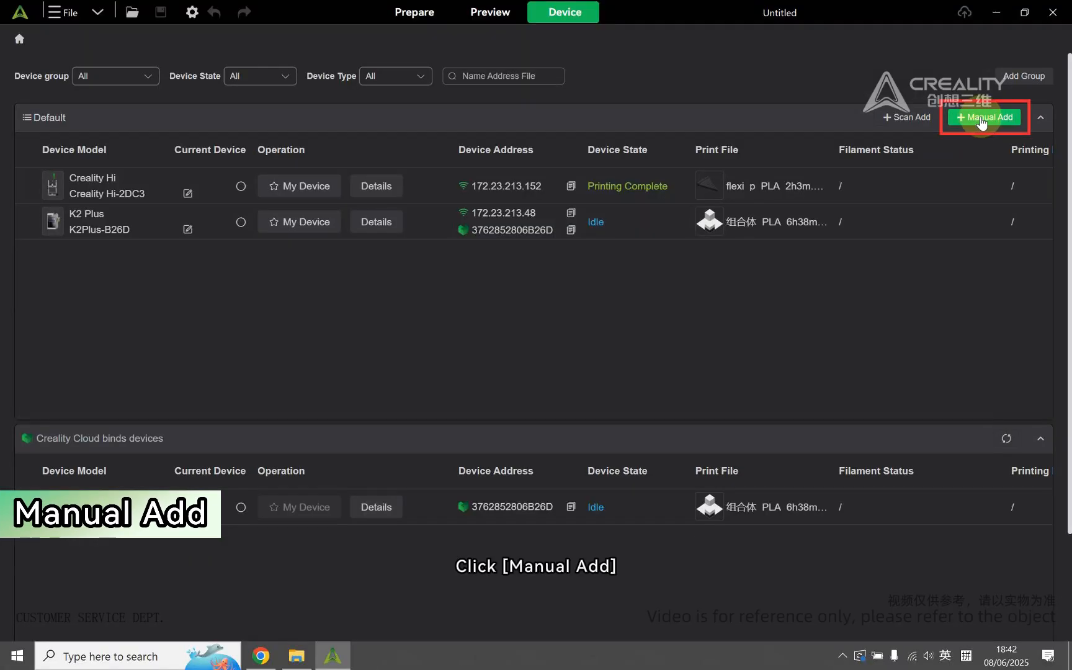
Manually add a Creality K2 Plus by IP address 172.23.210.175
left_click(982, 118)
left_click(453, 245)
type("21")
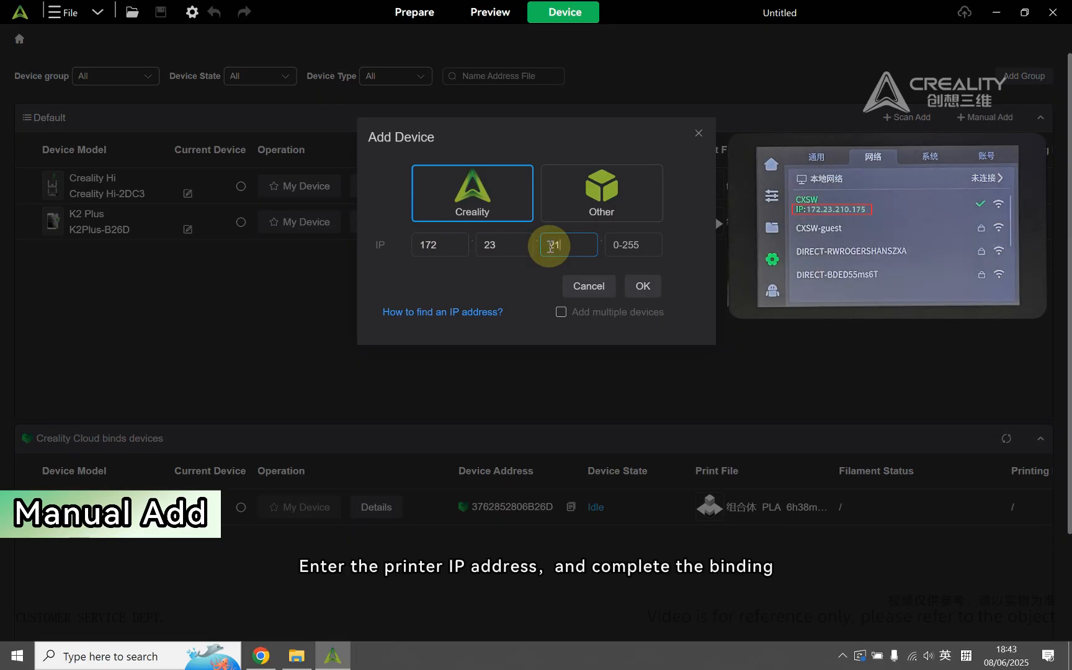
type("0")
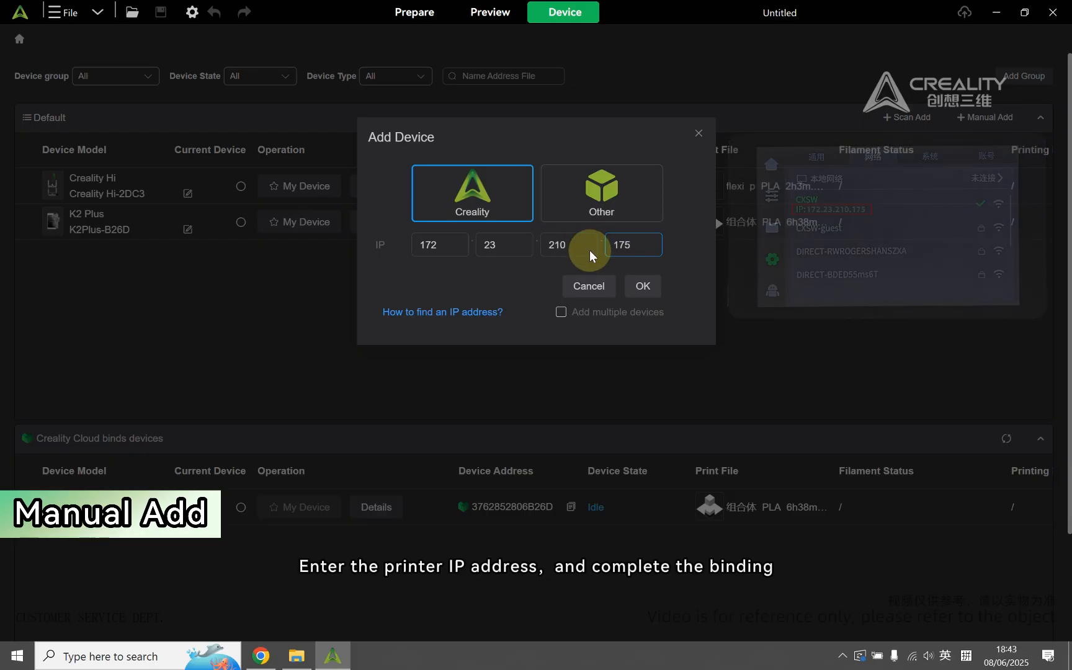
left_click(587, 283)
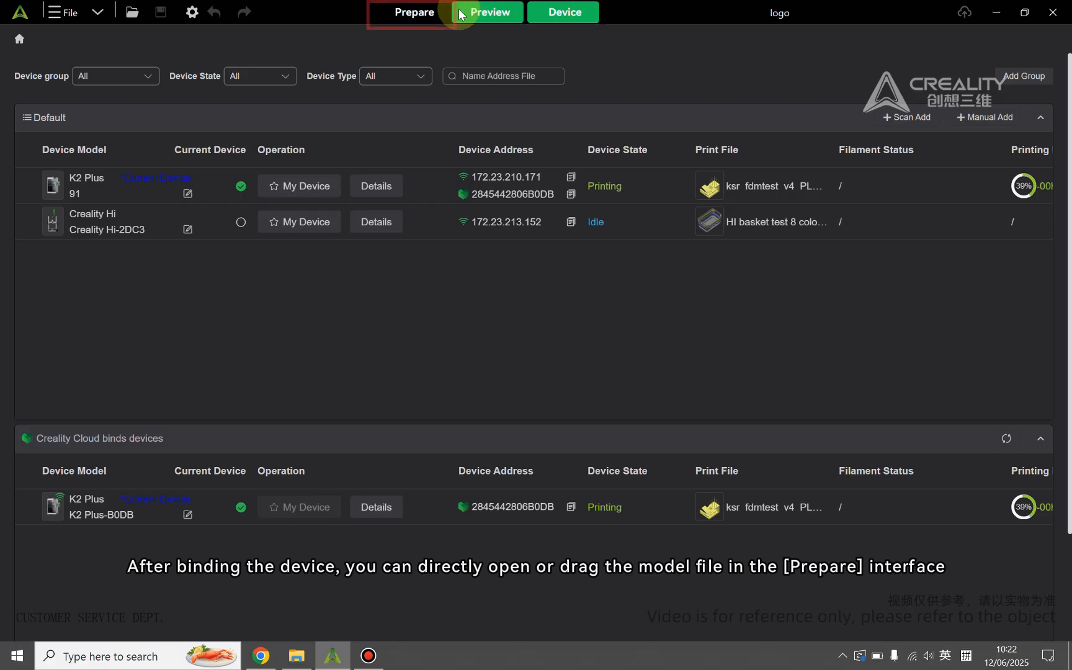
Place the logo model from File Explorer onto the build plate
left_click(444, 14)
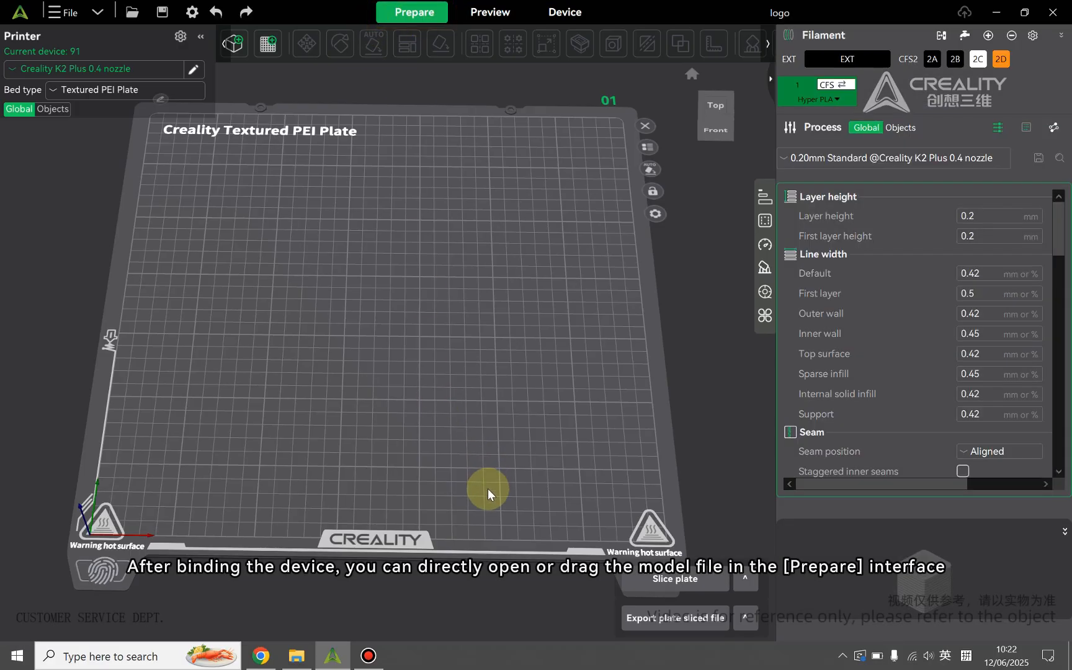
left_click(297, 656)
left_click_drag(353, 232, 139, 360)
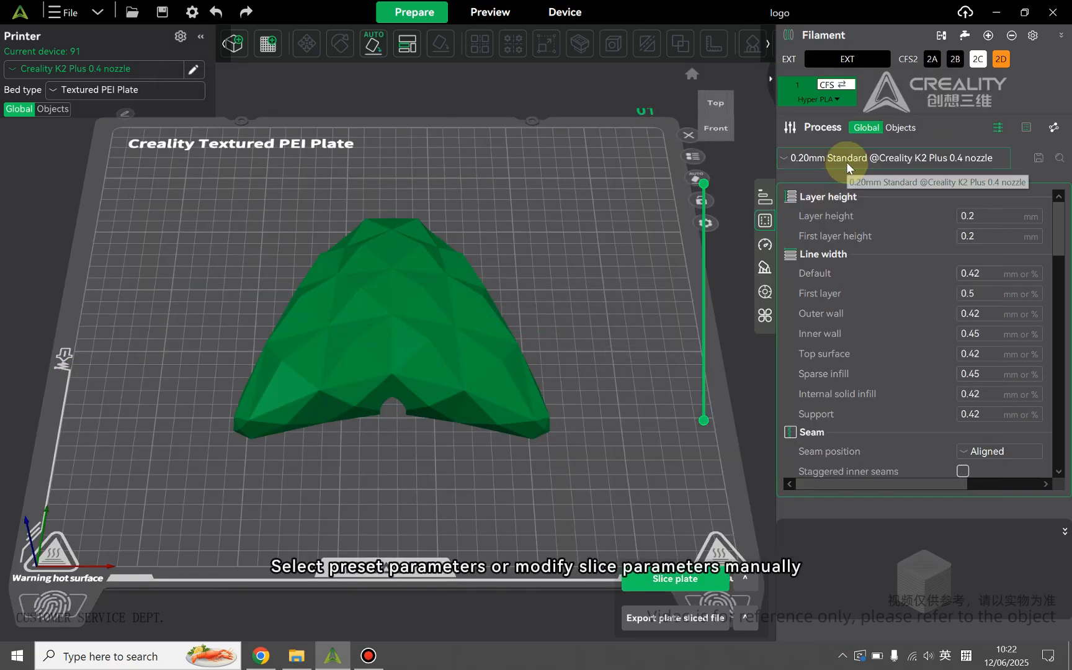
Choose the 0.20mm Standard process preset and slice the plate (about 2h4m, 63.03 g)
left_click(848, 166)
left_click(802, 297)
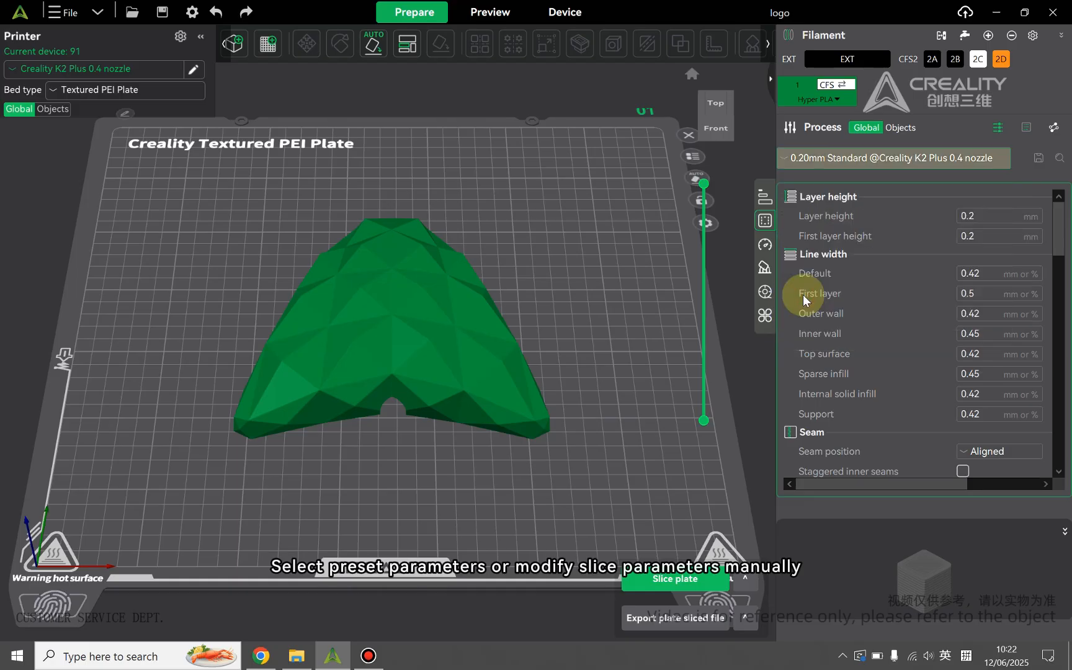
left_click(763, 316)
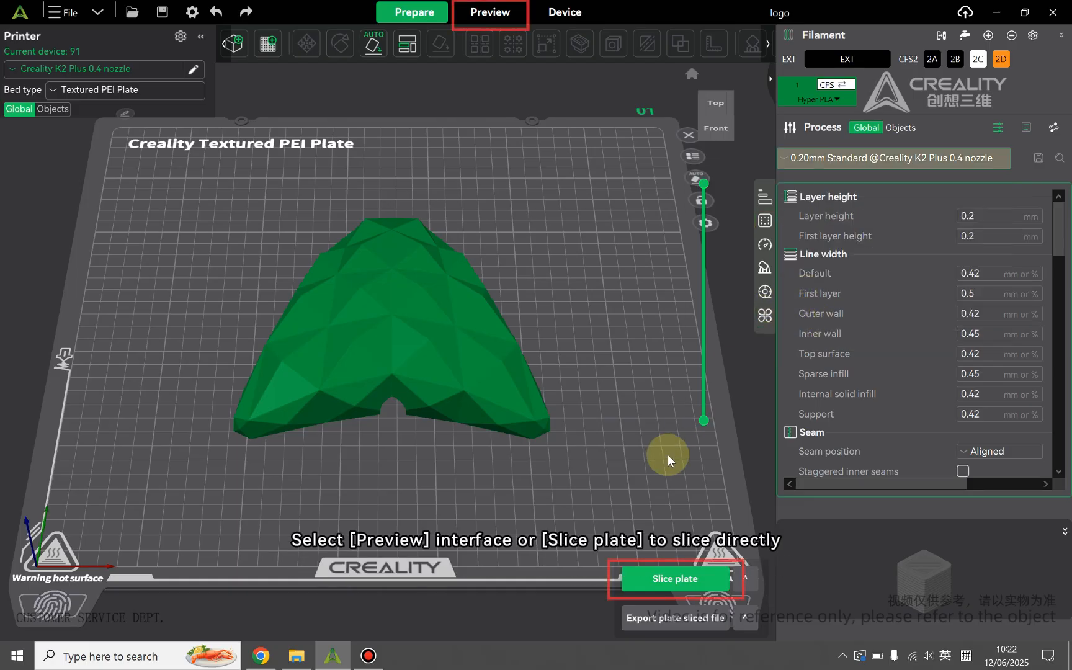
left_click(678, 579)
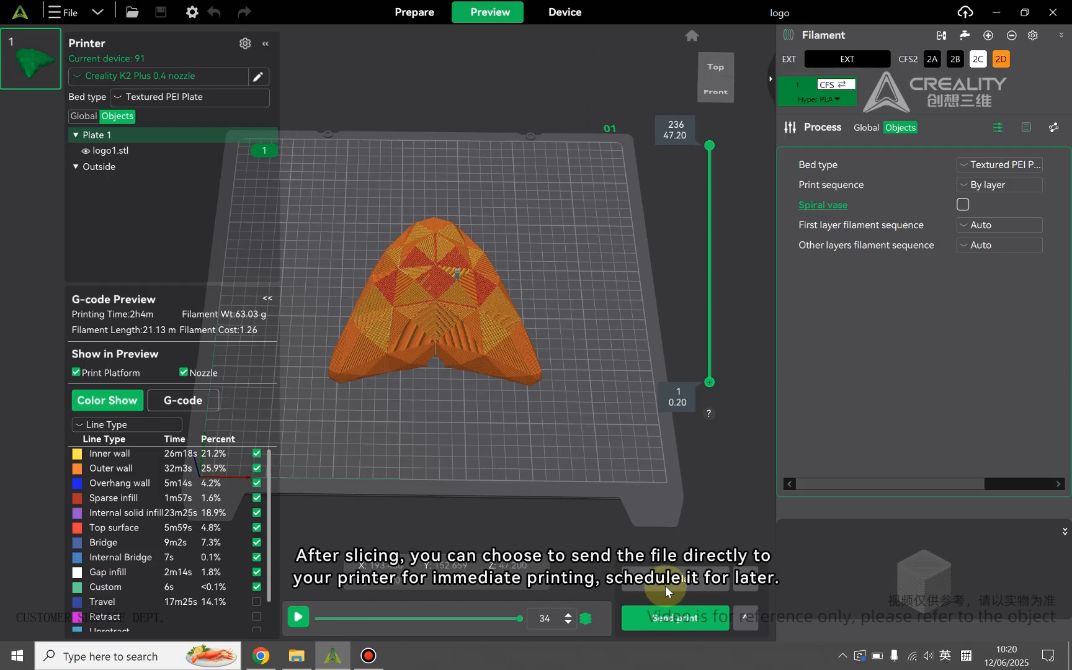
Upload the sliced logo G-code to the K2 Plus with Send Only, without starting a print
left_click(673, 621)
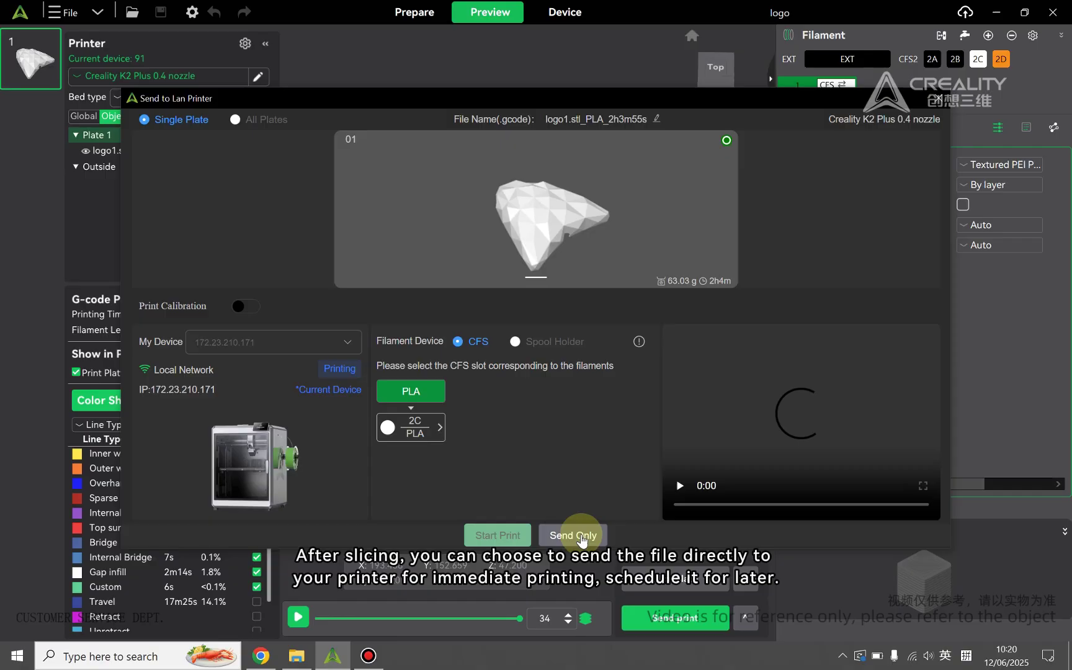
left_click(582, 536)
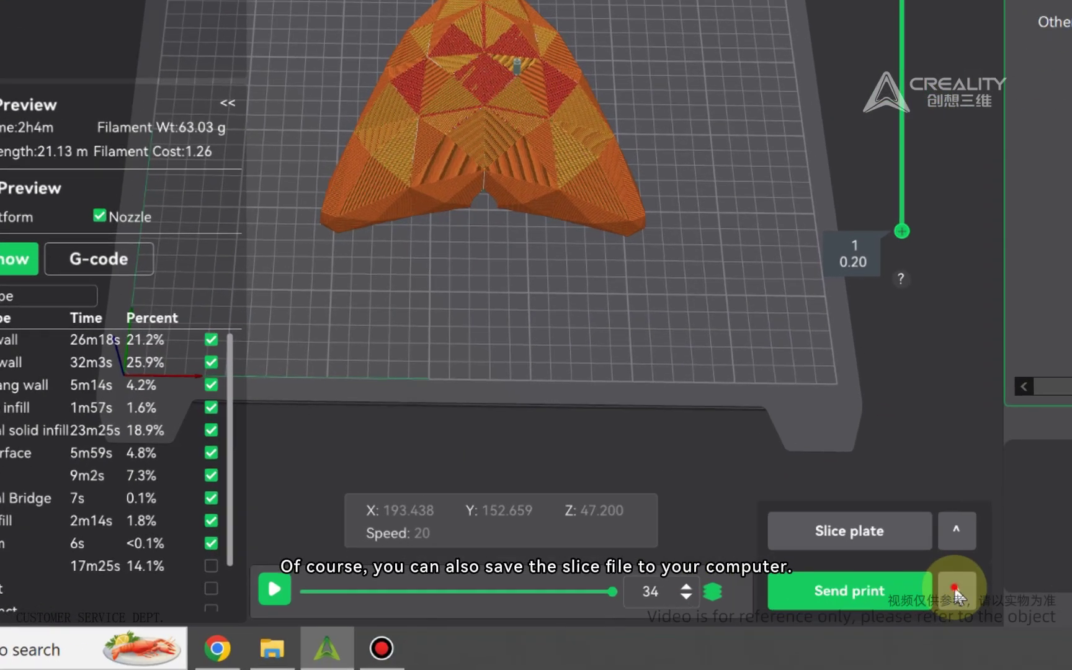
Export the sliced plate as G-code to the Desktop and dismiss the floating-regions warning
left_click(745, 620)
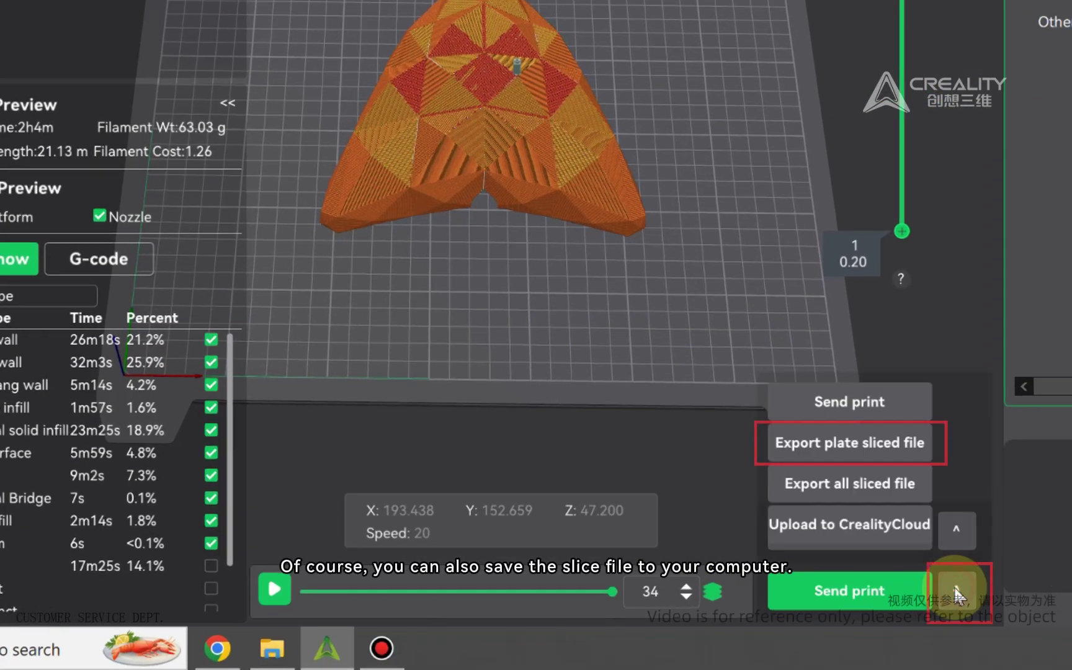
left_click(897, 455)
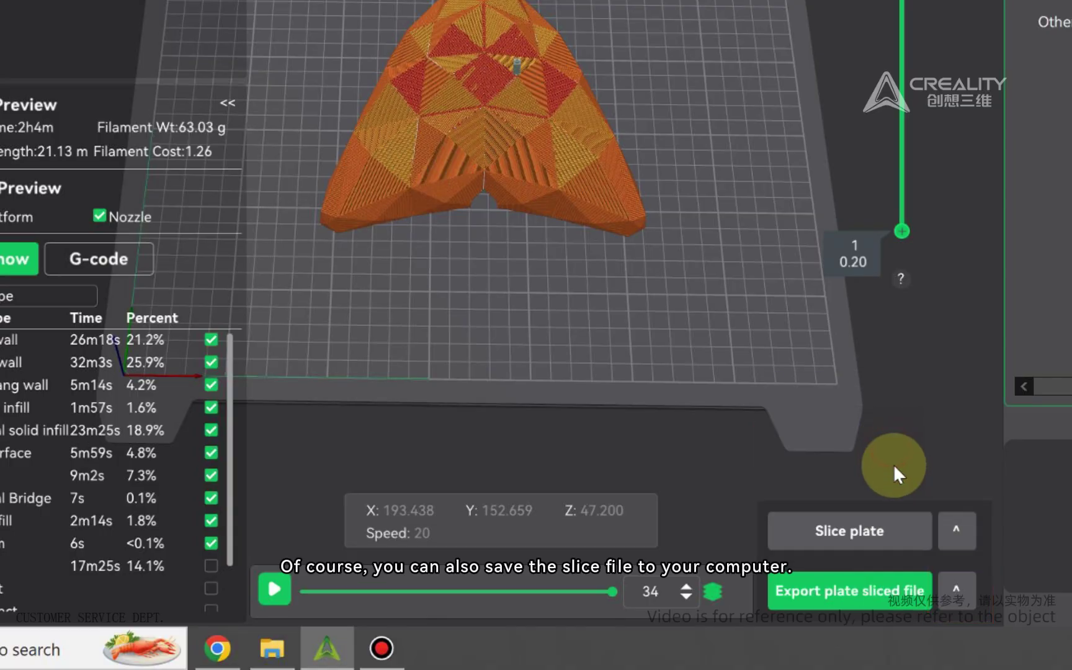
left_click(867, 594)
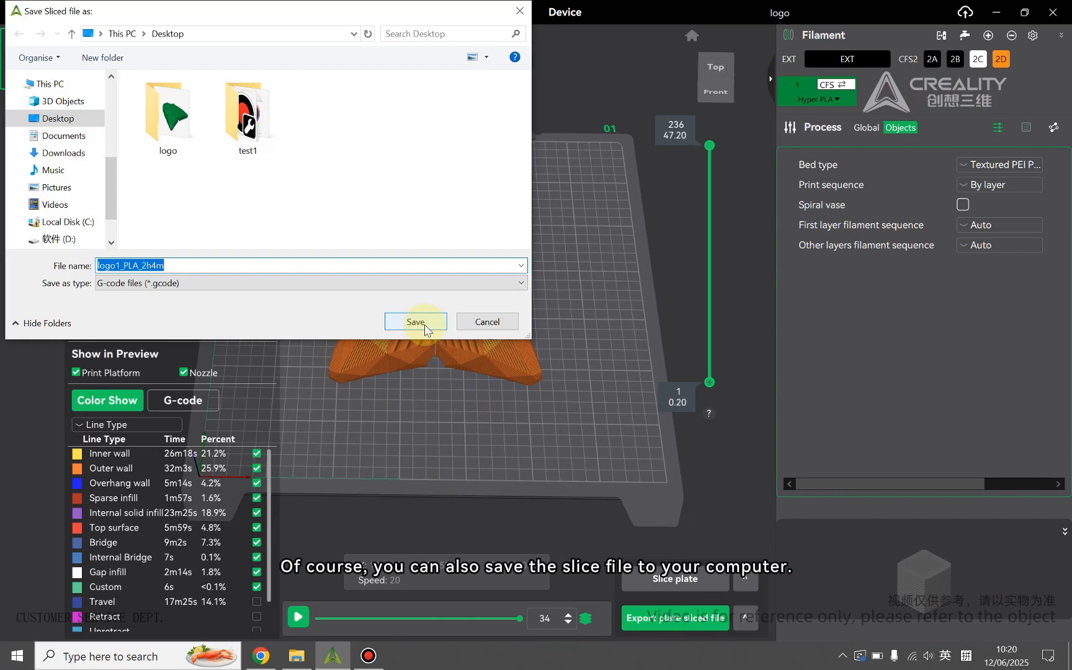
left_click(416, 322)
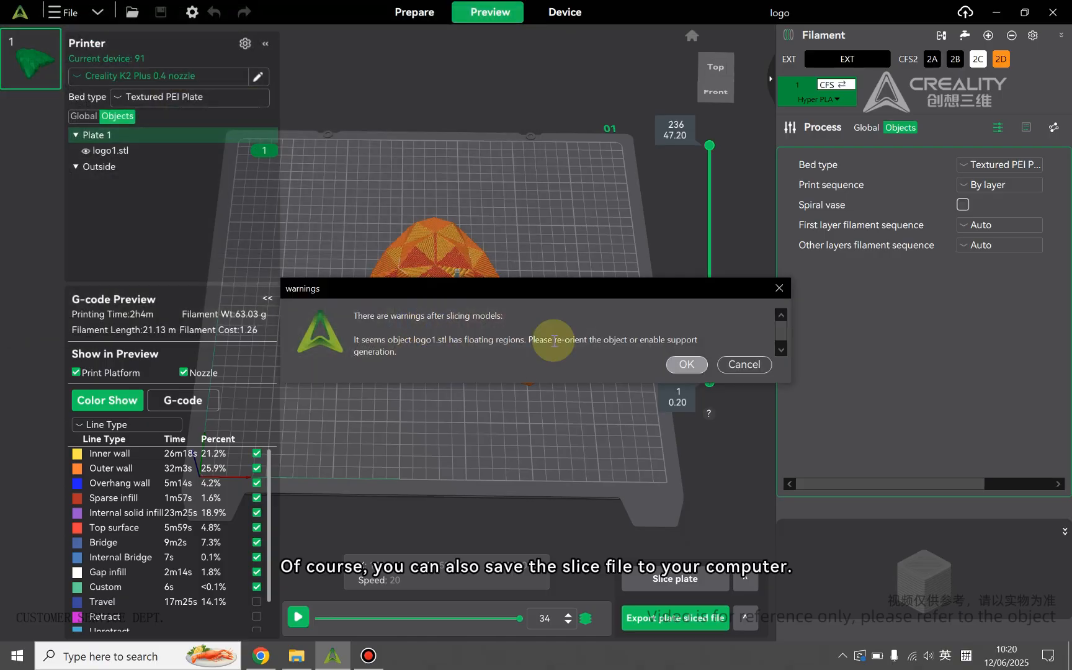
left_click(742, 362)
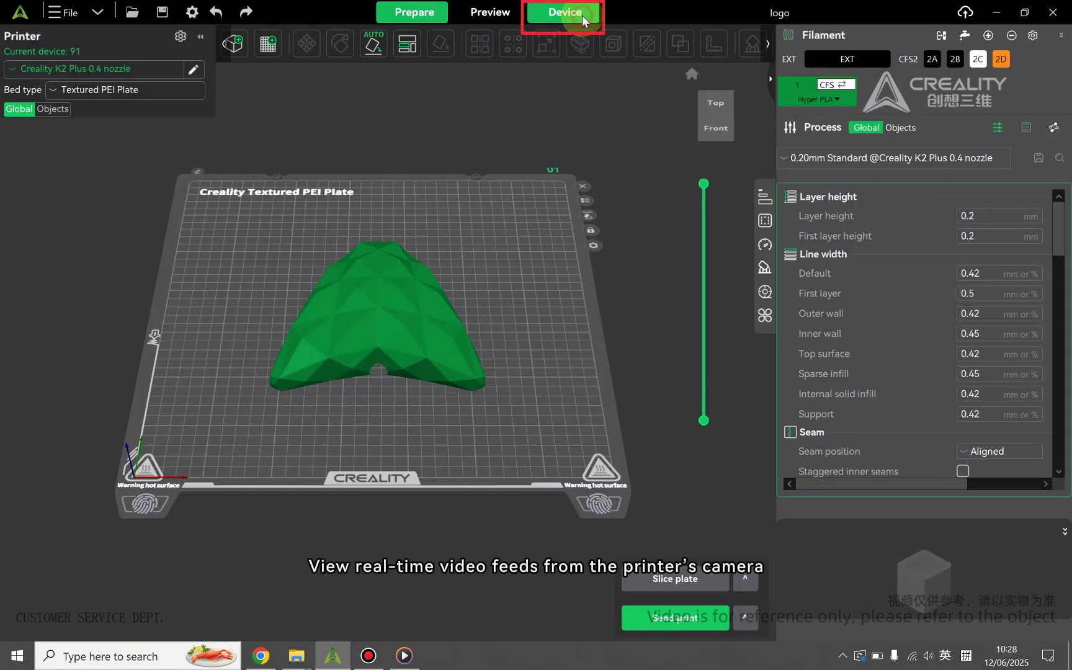
View live details of printing K2 Plus 91 and select the nozzle target temperature field
left_click(583, 21)
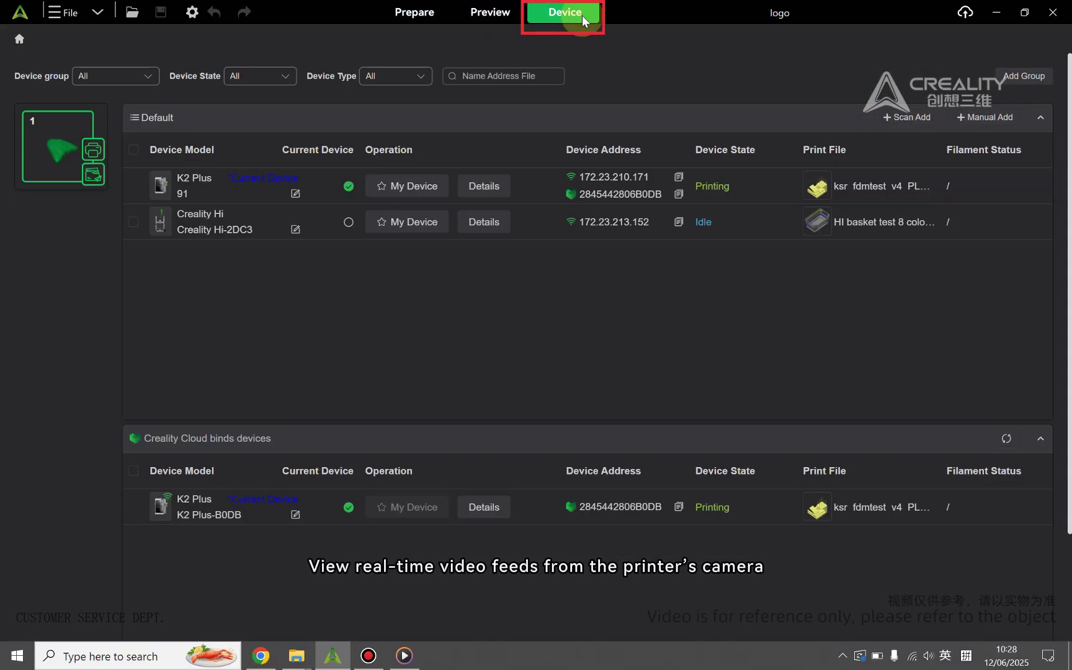
left_click(493, 193)
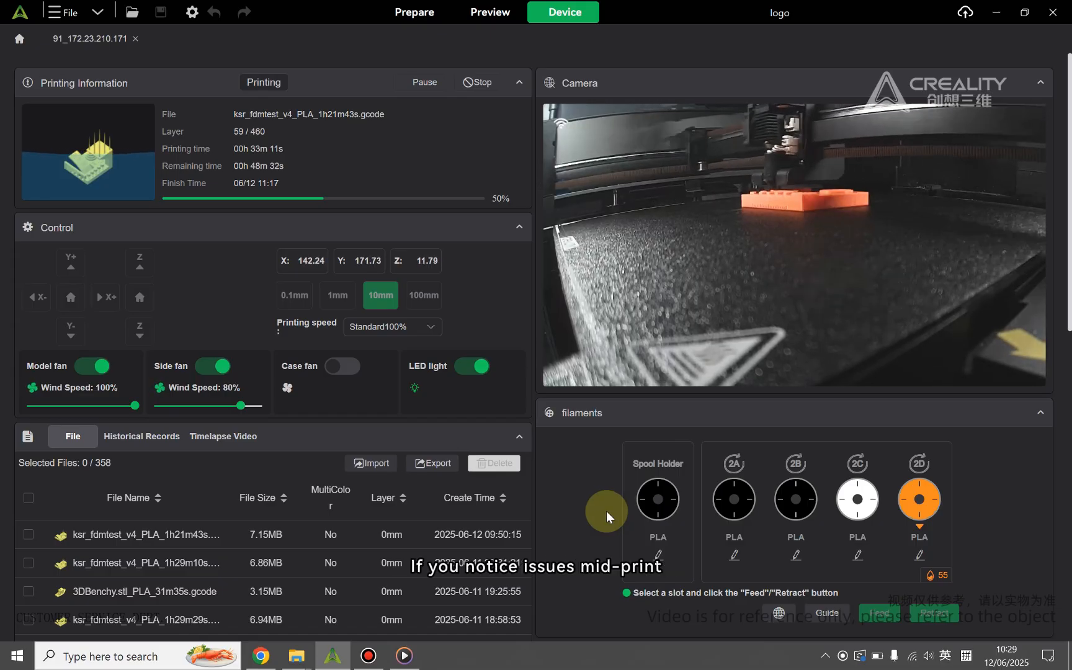
scroll(600, 511, "down", 1)
scroll(599, 511, "down", 3)
scroll(600, 510, "down", 2)
scroll(600, 511, "down", 1)
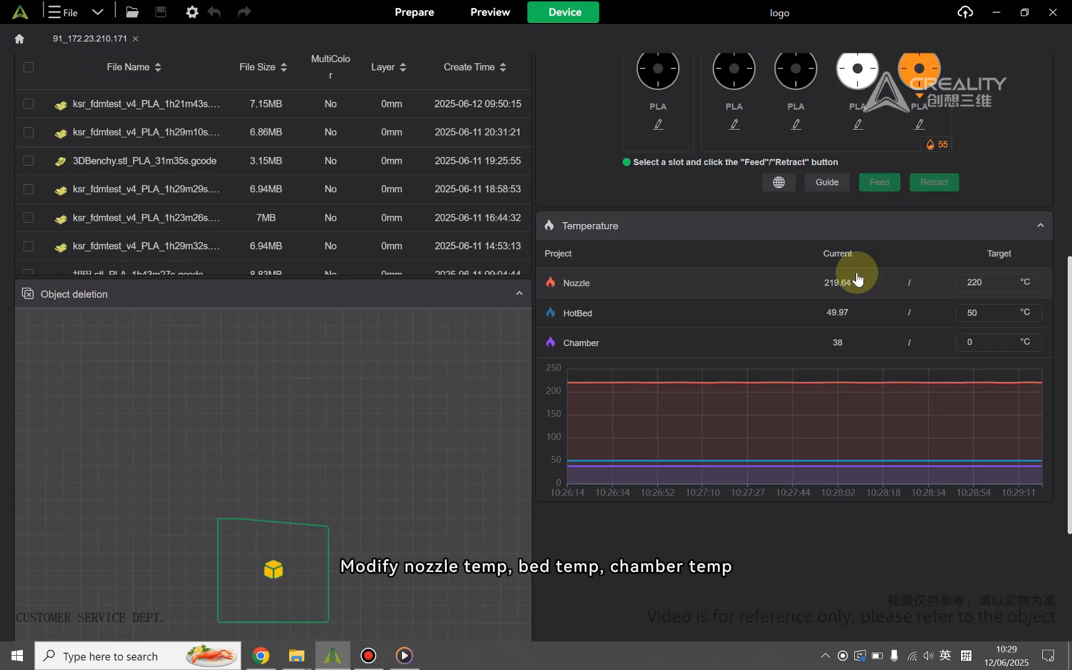
left_click(991, 280)
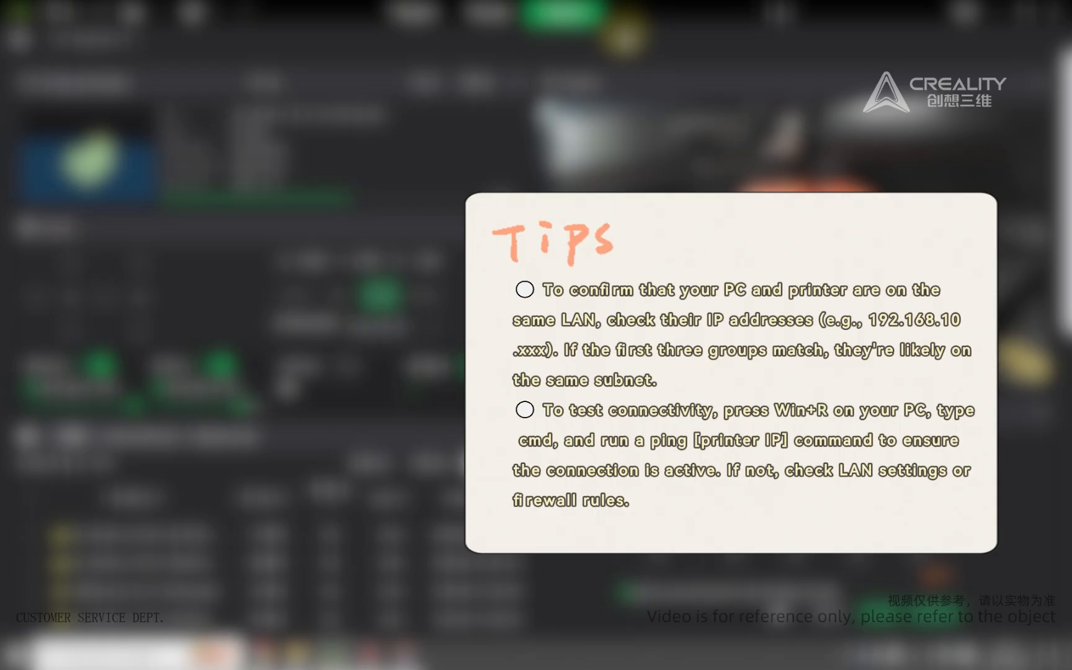
Run cmd and ping 172.23.210.171, getting four replies with 0% loss
key("super+r")
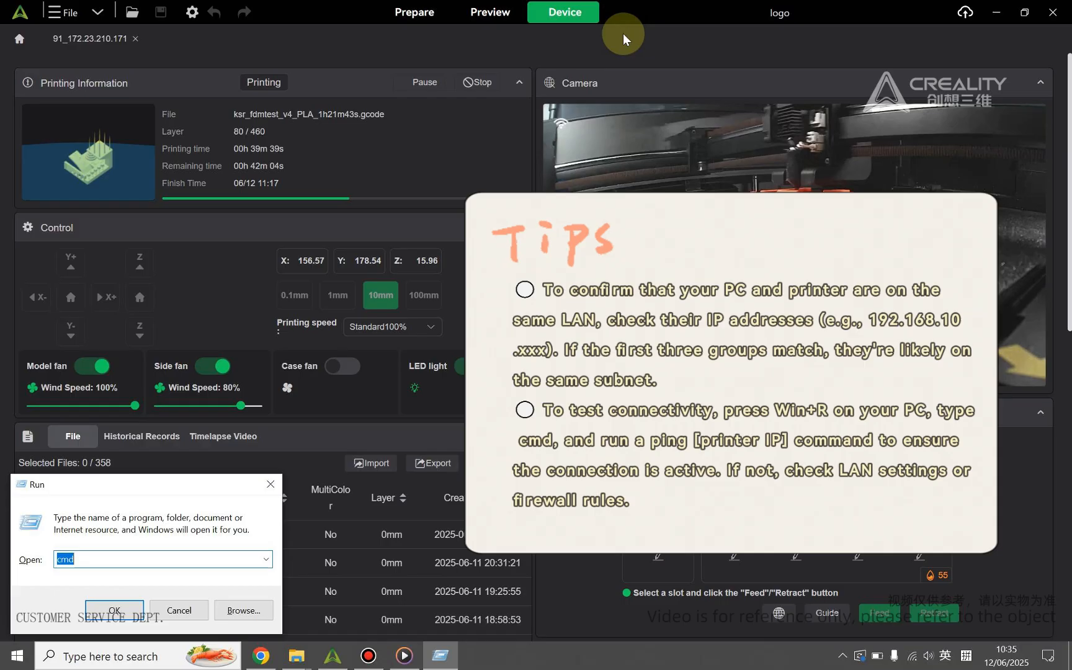
key("Return")
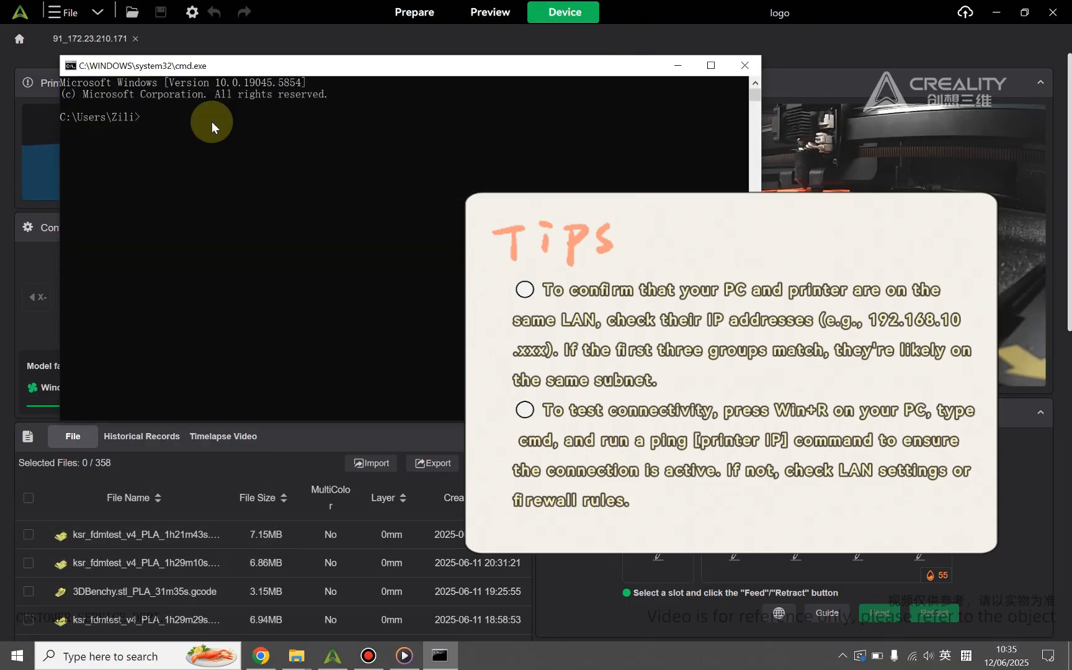
type("PING 172.23.210.171")
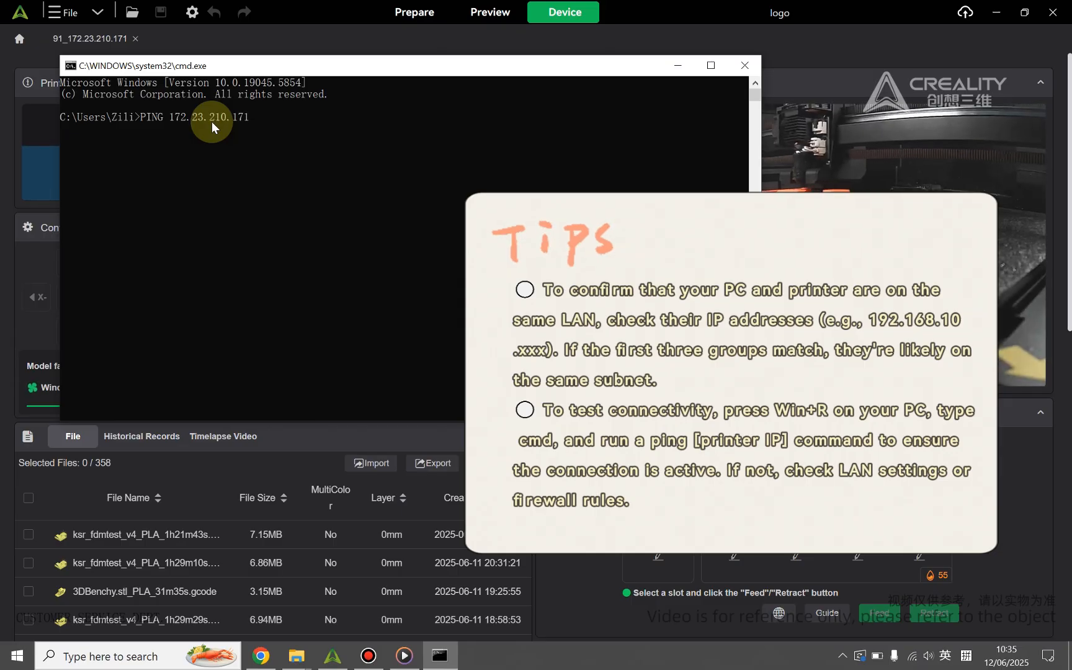
key("Return")
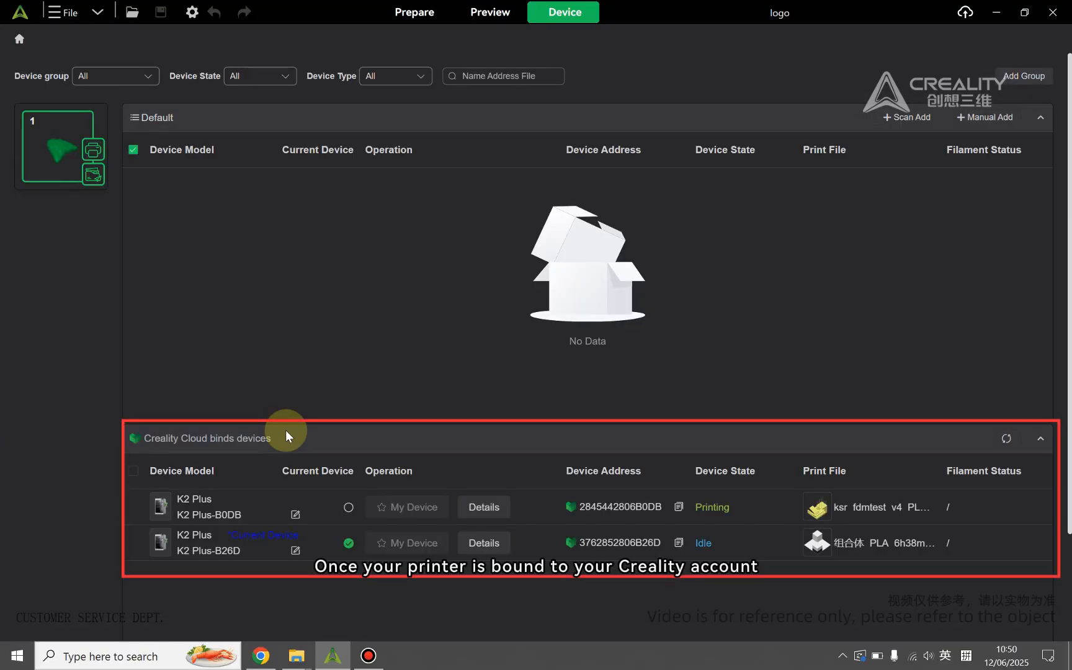
Return to the logo model and keep the 0.20mm Standard process preset
left_click(414, 12)
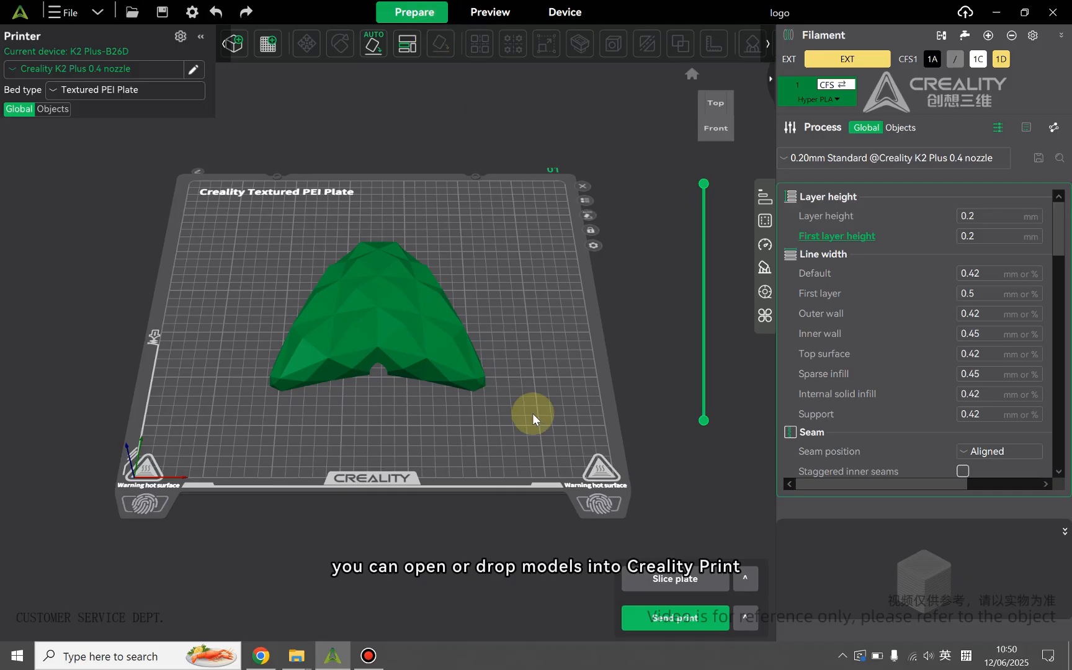
left_click(815, 157)
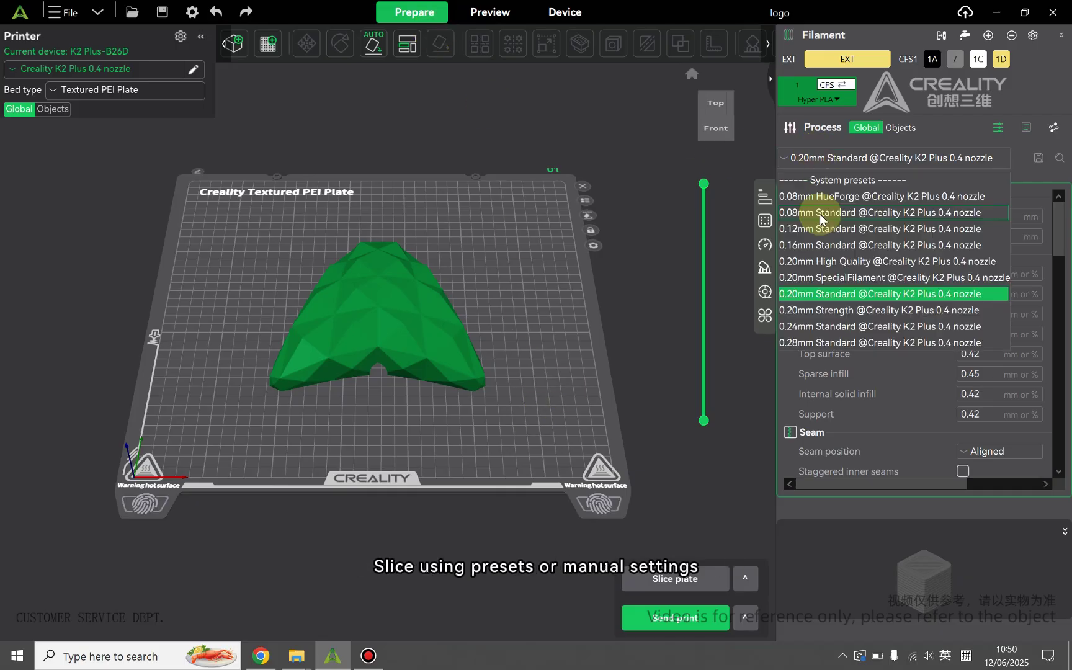
left_click(804, 294)
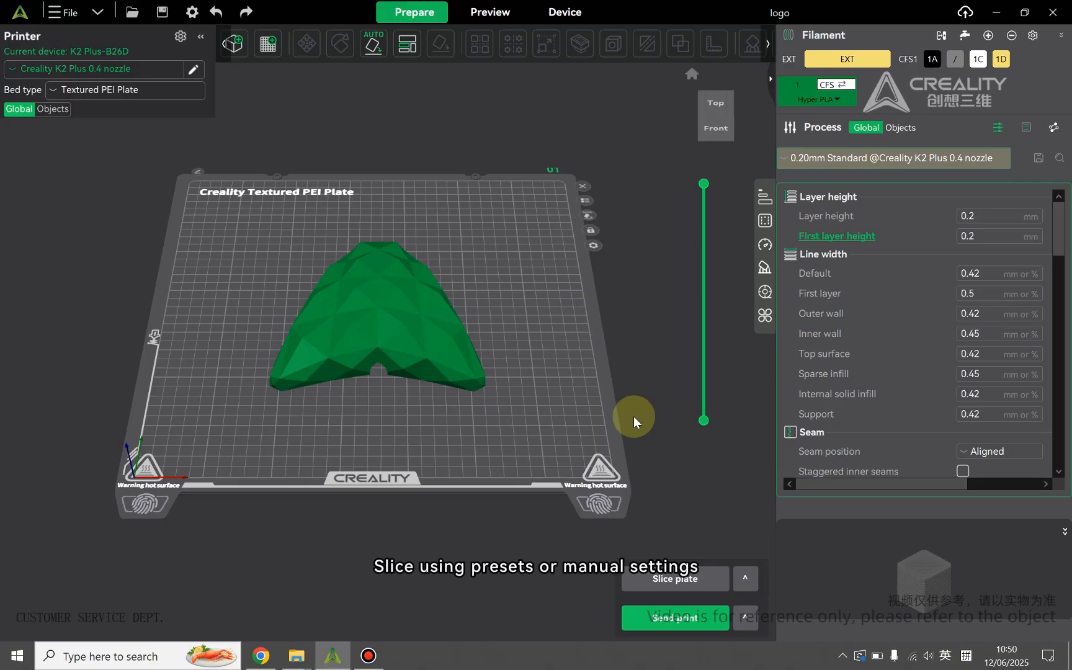
Start the print on cloud-bound K2 Plus-B26D and accept the warning to begin uploading
left_click(708, 619)
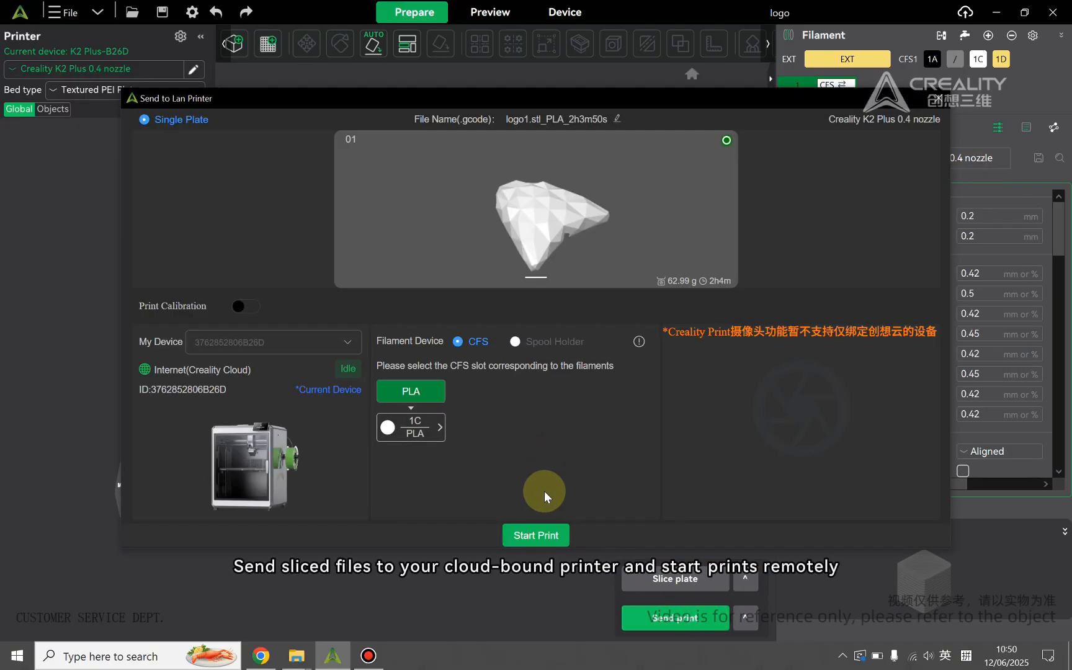
left_click(538, 536)
left_click(661, 380)
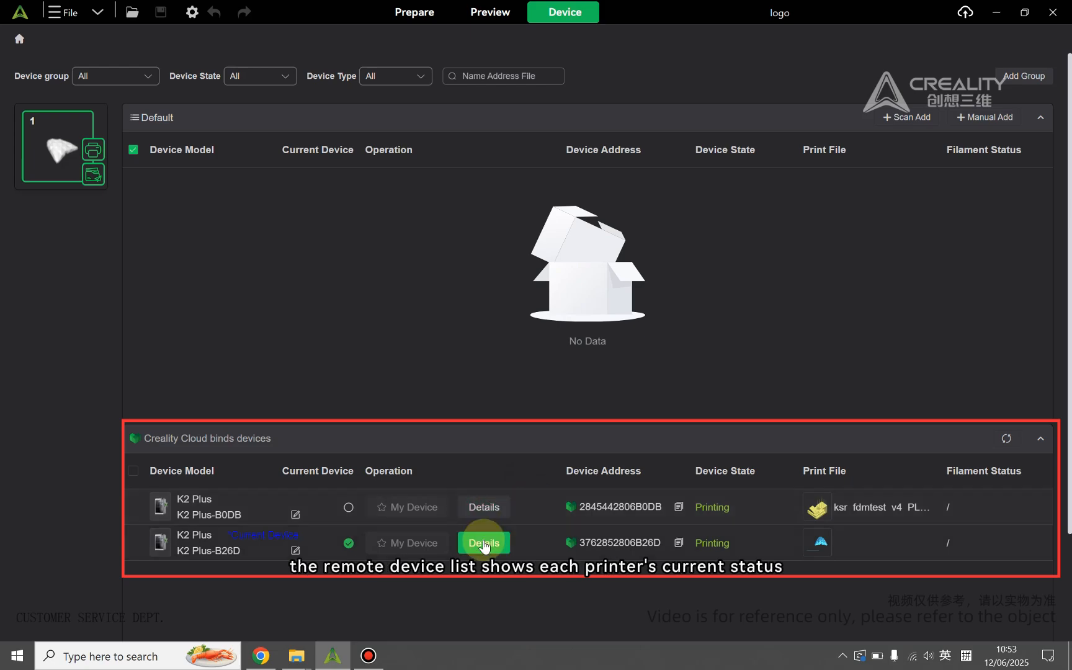
View live details of K2 Plus-B26D, whose logo job reports Print Abort
left_click(490, 508)
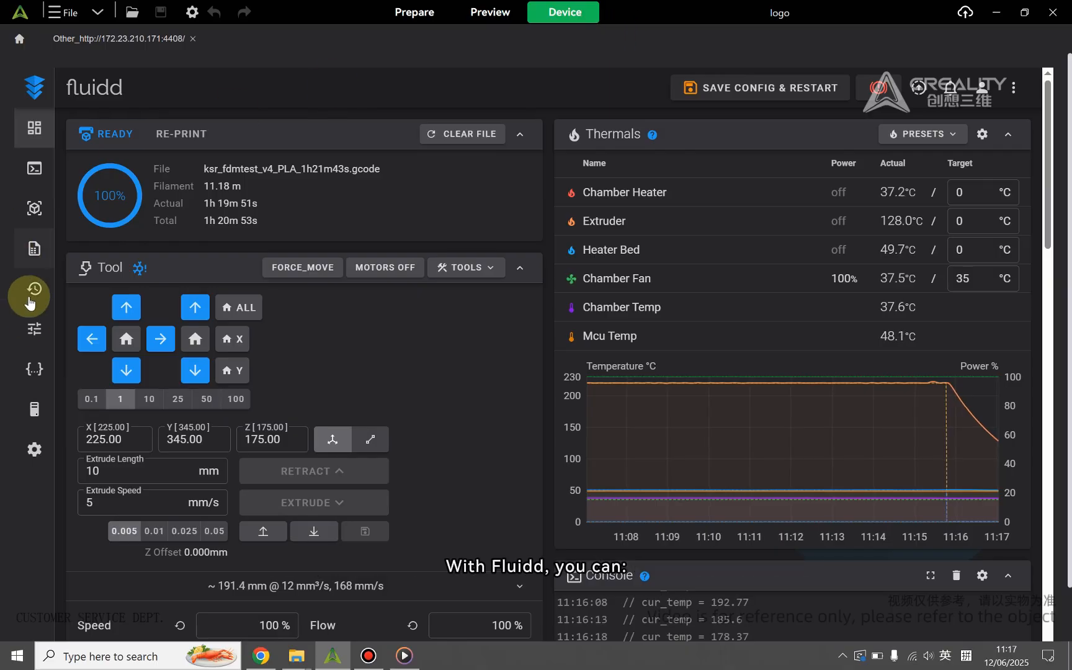
Inspect the bed mesh in Fluidd's Tune page, then return to the Dashboard
left_click(33, 332)
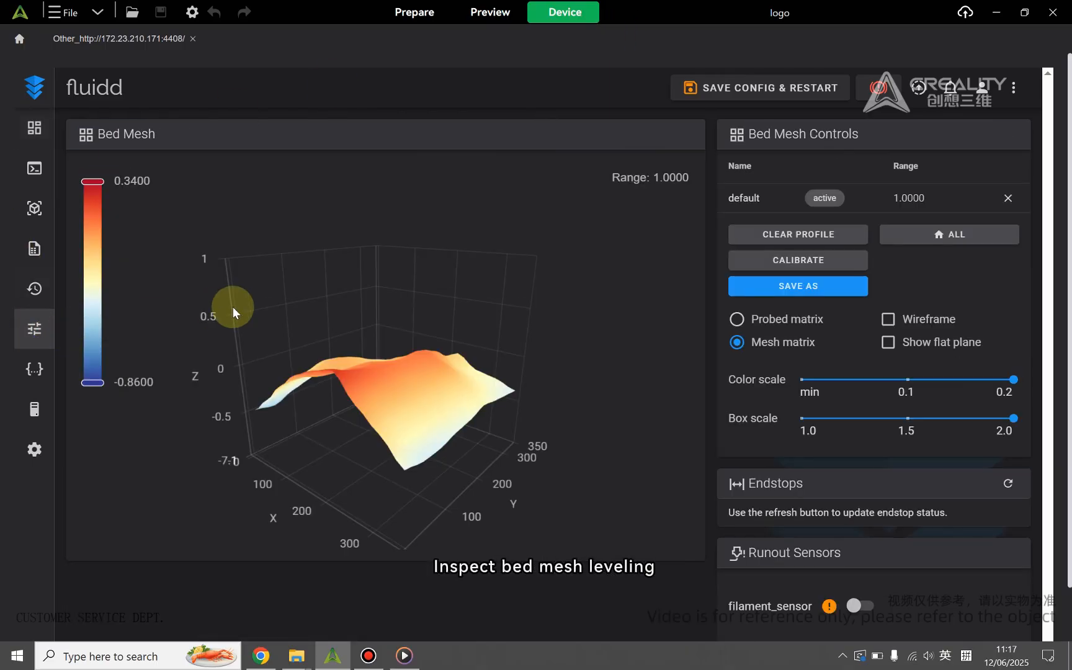
left_click(34, 128)
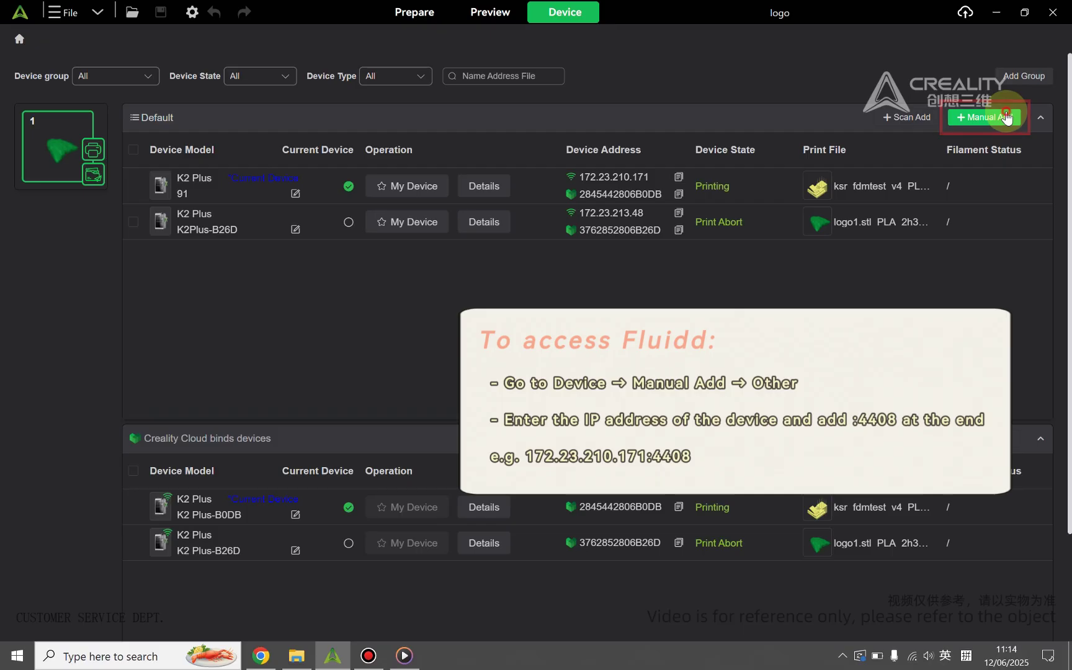
Add 172.23.210.171:4408 manually as an Other device and load its Fluidd dashboard
left_click(1007, 117)
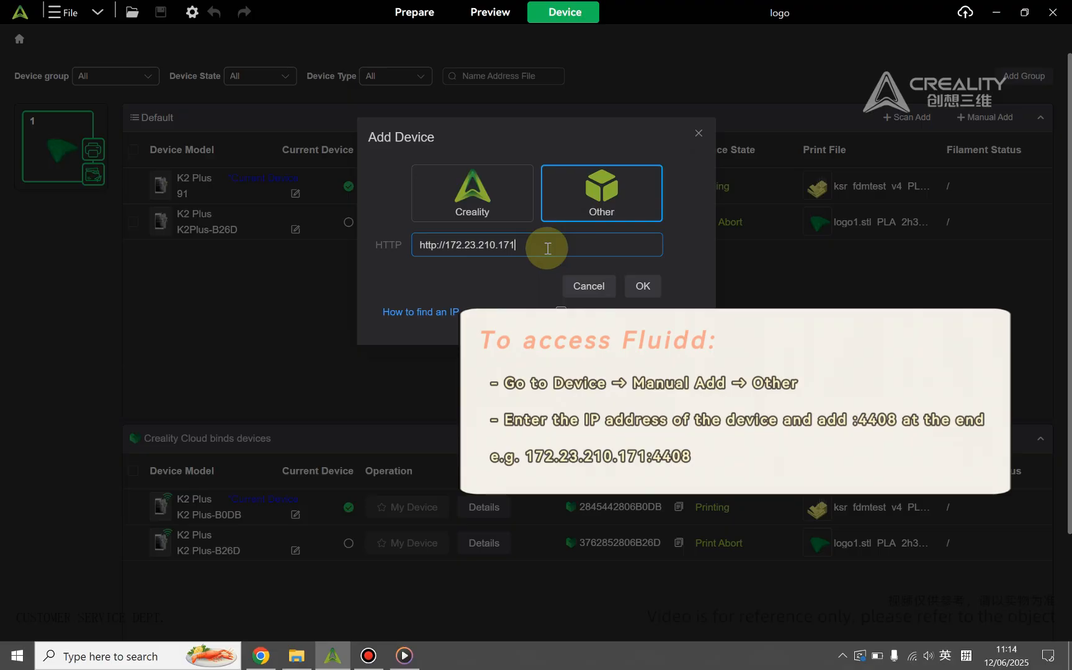
type(":4408/")
key("Return")
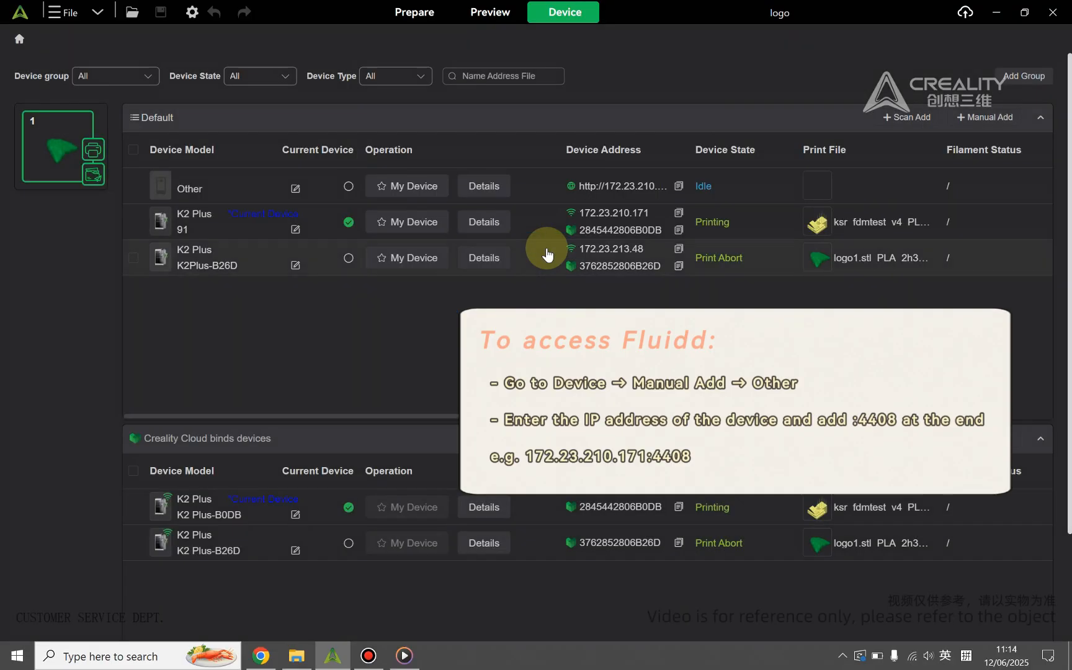
left_click(486, 183)
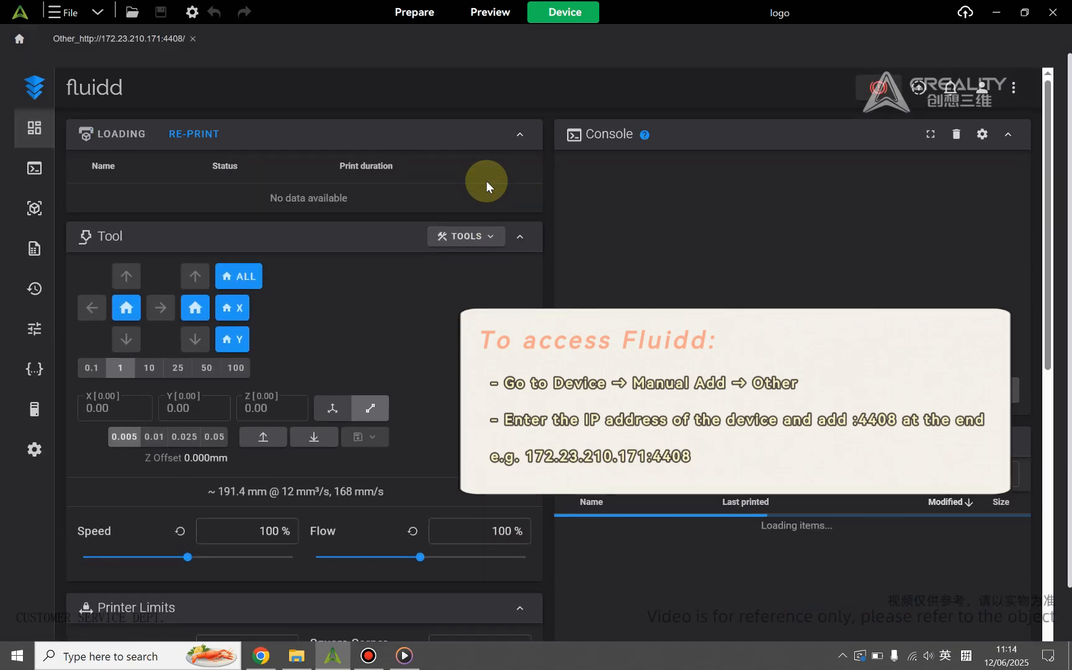